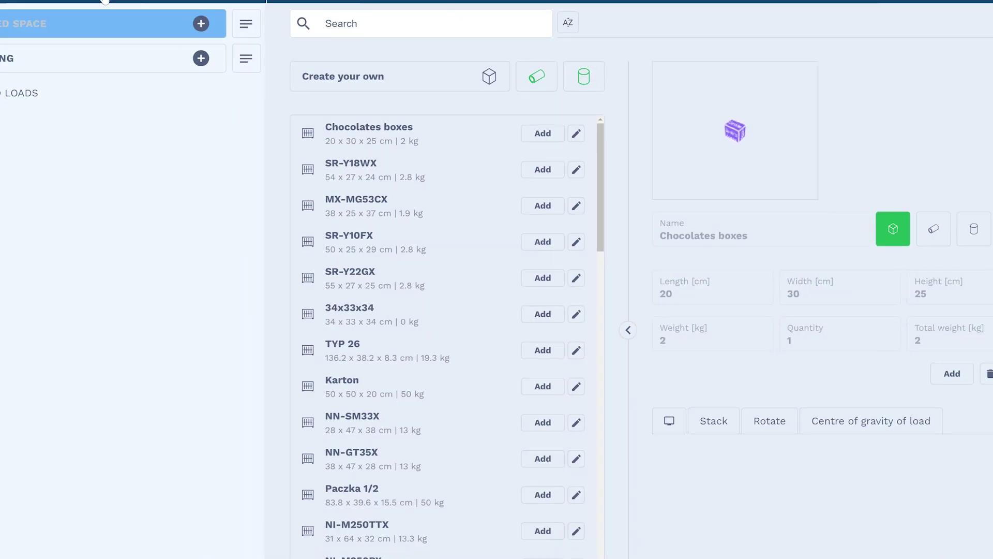
- Close the loads catalogue panel to get back to the empty 'It is simple!' start screen
{"action": "left_click", "coordinate": [135, 15]}
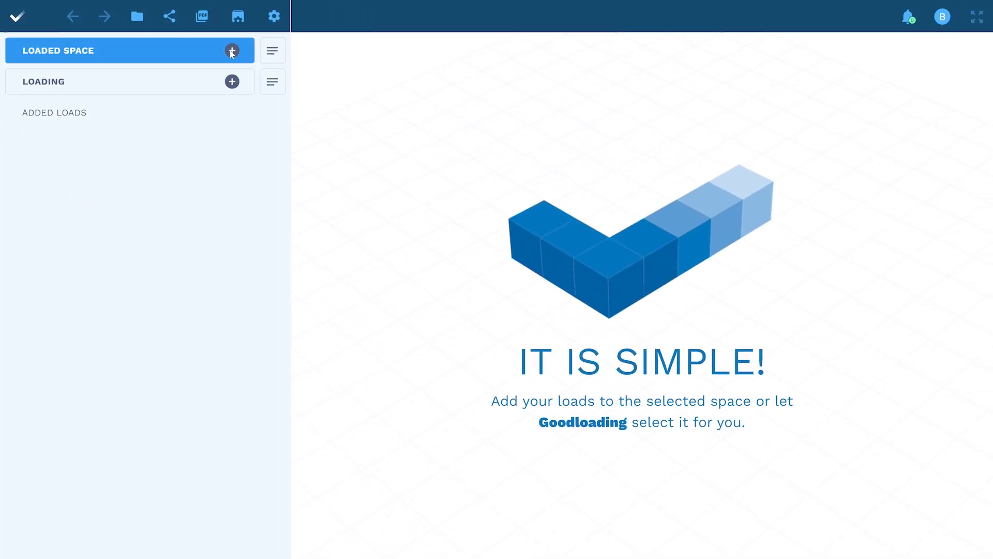
- Choose a Standard semitrailer 33 EP as the loaded space and bring up the loads list
{"action": "left_click", "coordinate": [231, 52]}
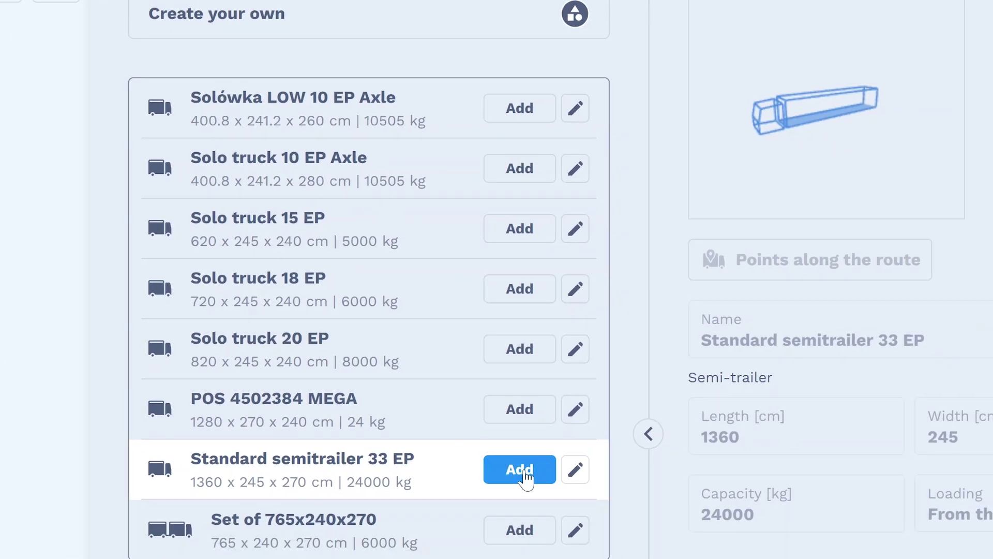
{"action": "left_click", "coordinate": [520, 469]}
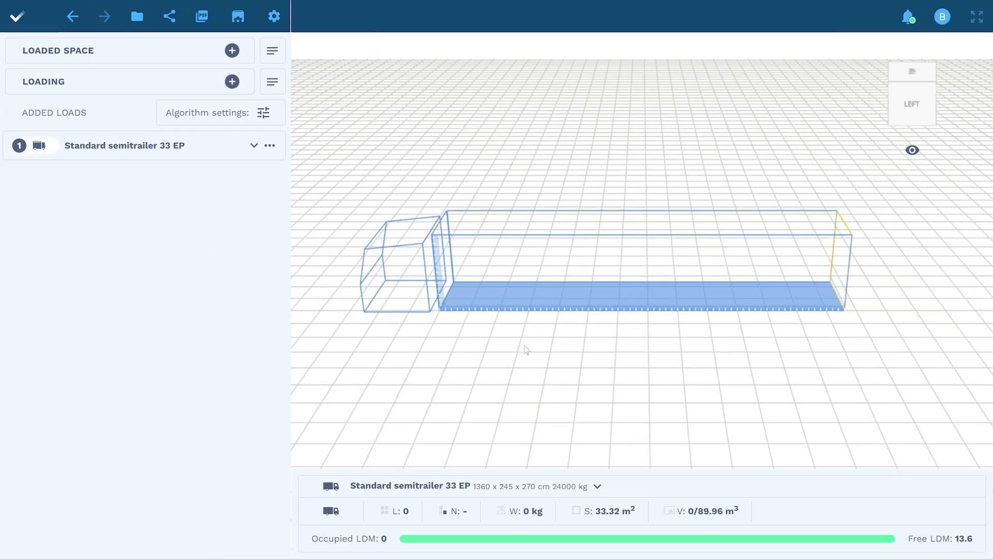
{"action": "left_click", "coordinate": [232, 81]}
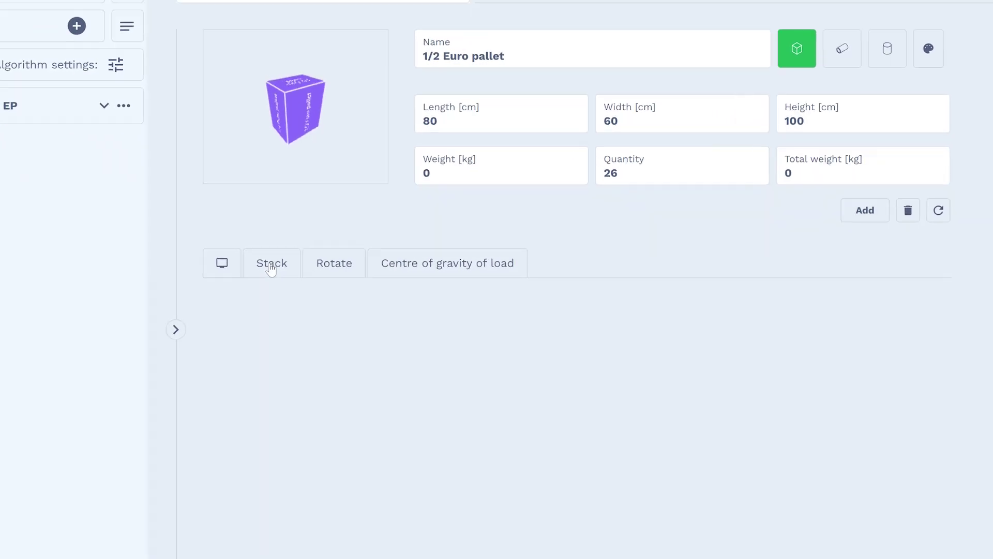
- Make the 26 half Euro pallets (80×60×100 cm) stackable and add them to the semitrailer
{"action": "left_click", "coordinate": [388, 273]}
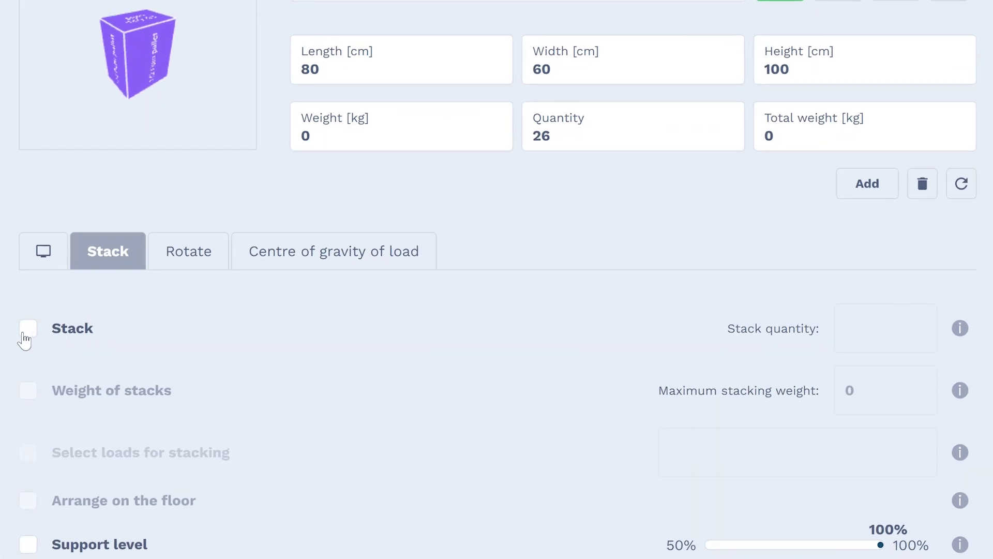
{"action": "left_click", "coordinate": [27, 340]}
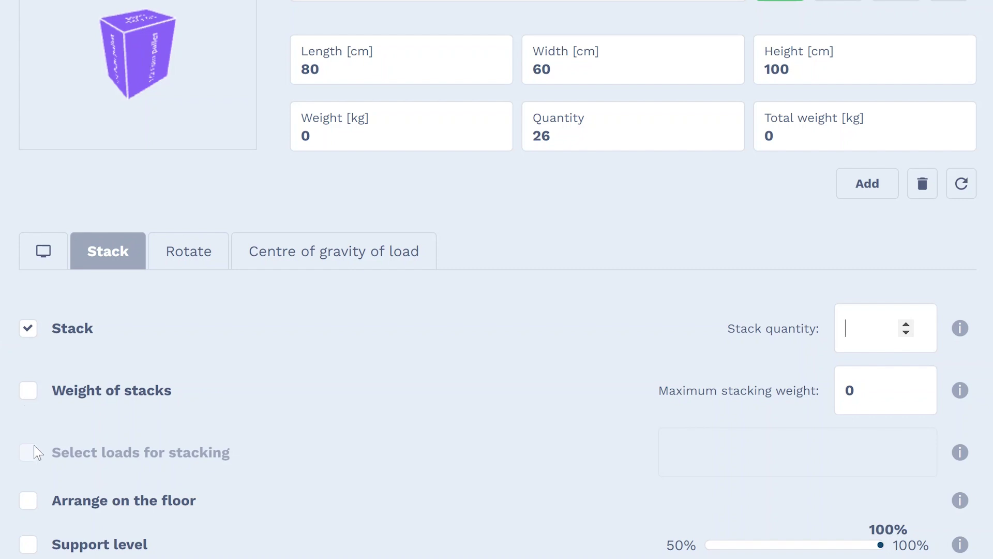
{"action": "scroll", "coordinate": [33, 445], "scroll_direction": "down", "scroll_amount": 1}
{"action": "scroll", "coordinate": [31, 443], "scroll_direction": "down", "scroll_amount": 2}
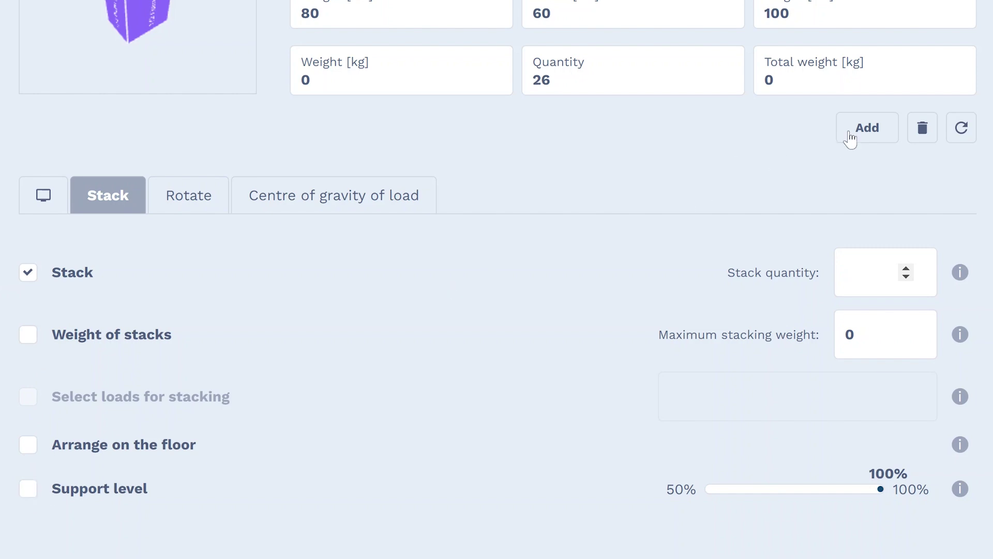
{"action": "left_click", "coordinate": [877, 131]}
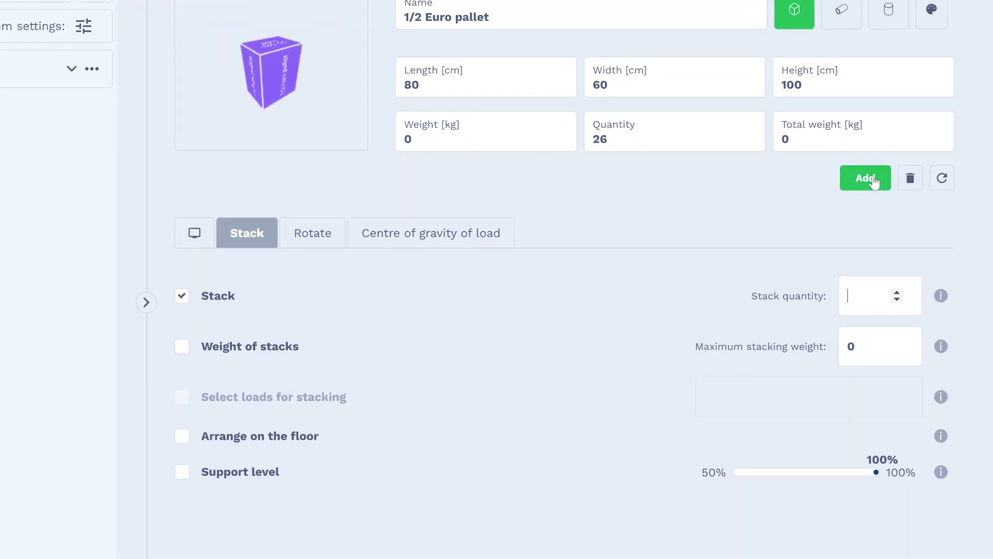
{"action": "left_click", "coordinate": [878, 130]}
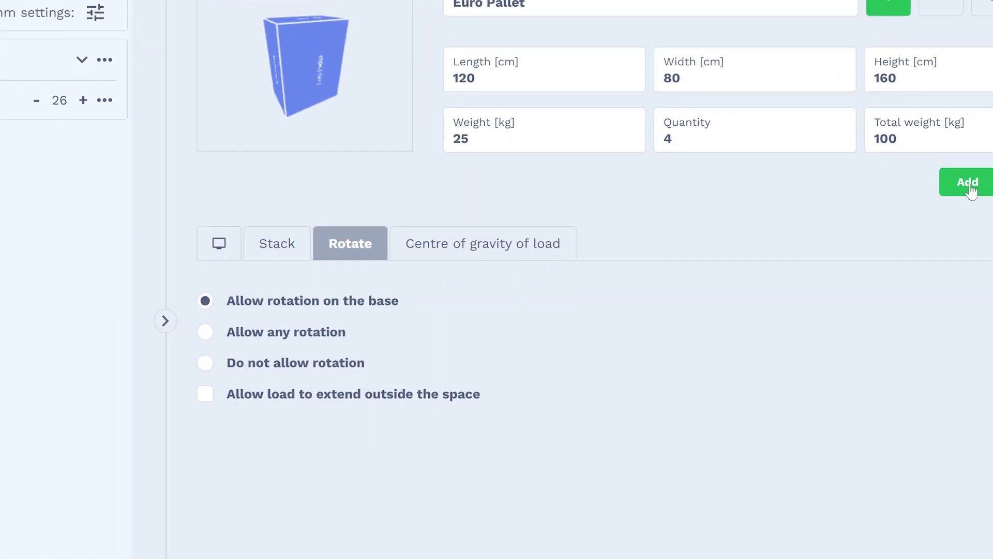
- Add four Euro Pallets loaded ahead of the half pallets, then rotate one half pallet about X
{"action": "left_click", "coordinate": [970, 187]}
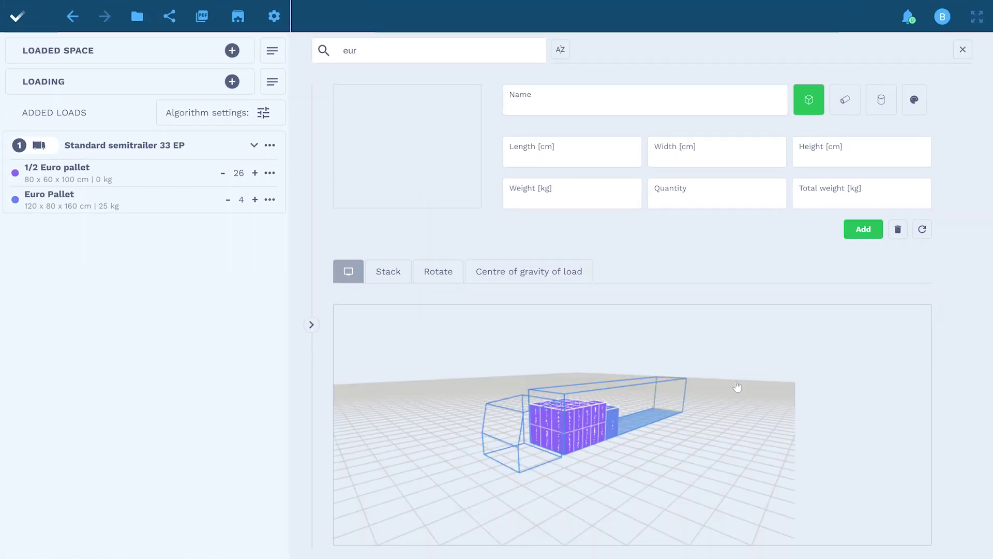
{"action": "left_click", "coordinate": [587, 412]}
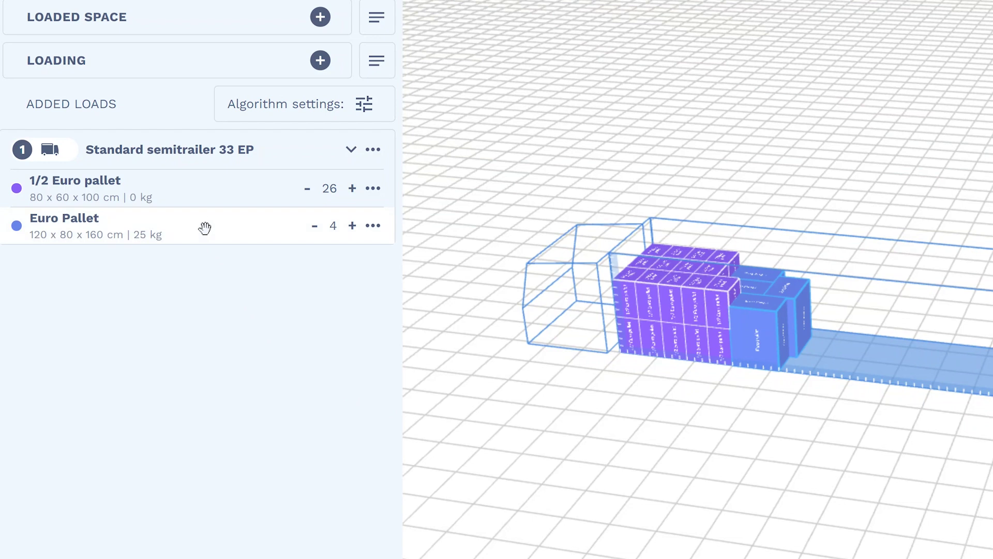
{"action": "left_click_drag", "start_coordinate": [205, 228], "coordinate": [201, 192]}
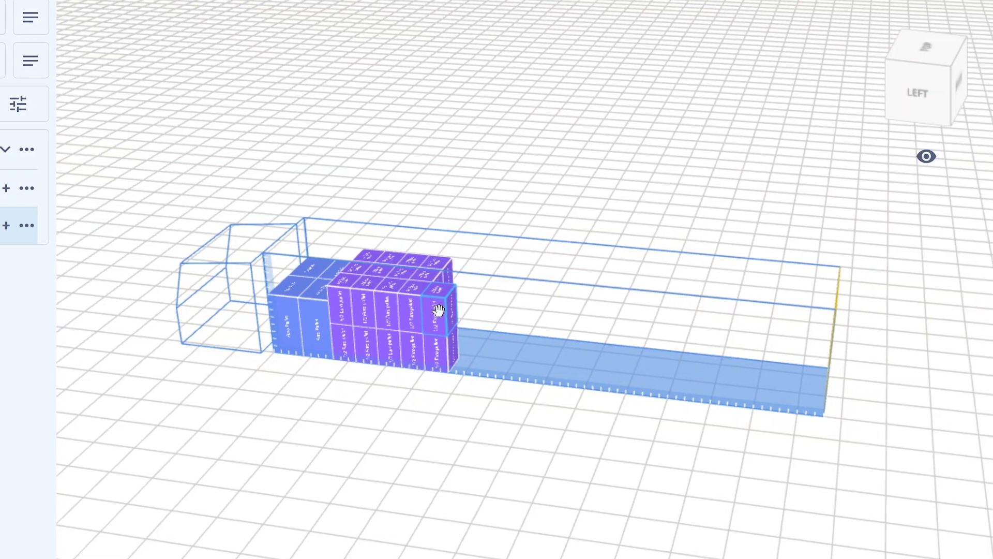
{"action": "left_click_drag", "start_coordinate": [439, 309], "coordinate": [538, 311]}
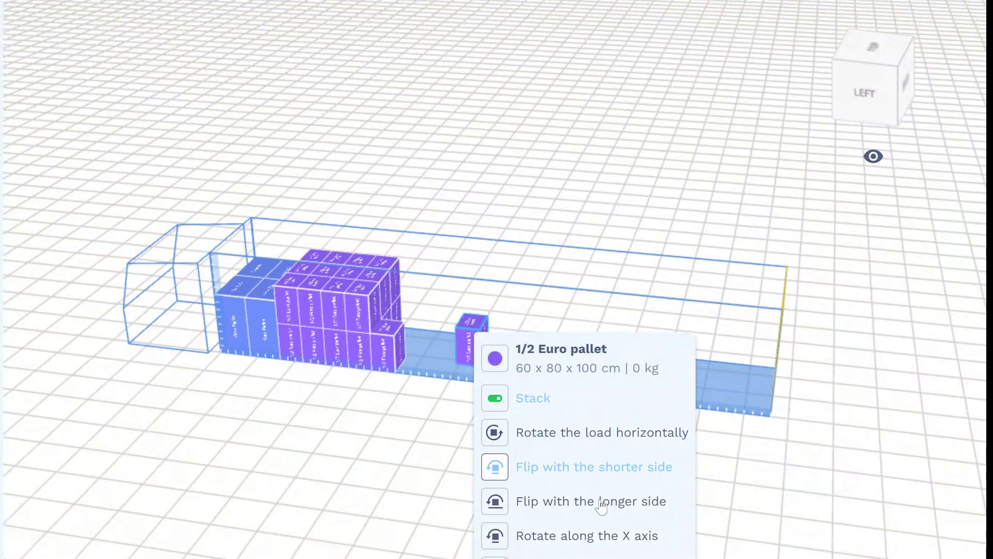
{"action": "left_click", "coordinate": [616, 538]}
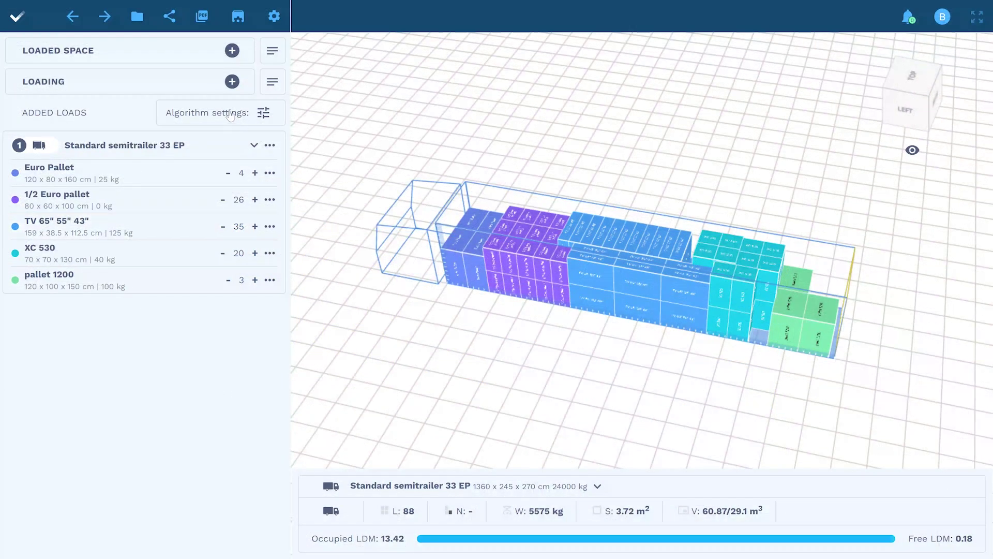
- Turn off the simple algorithm and rearrange the semitrailer's mixed loads optimally
{"action": "left_click", "coordinate": [230, 115]}
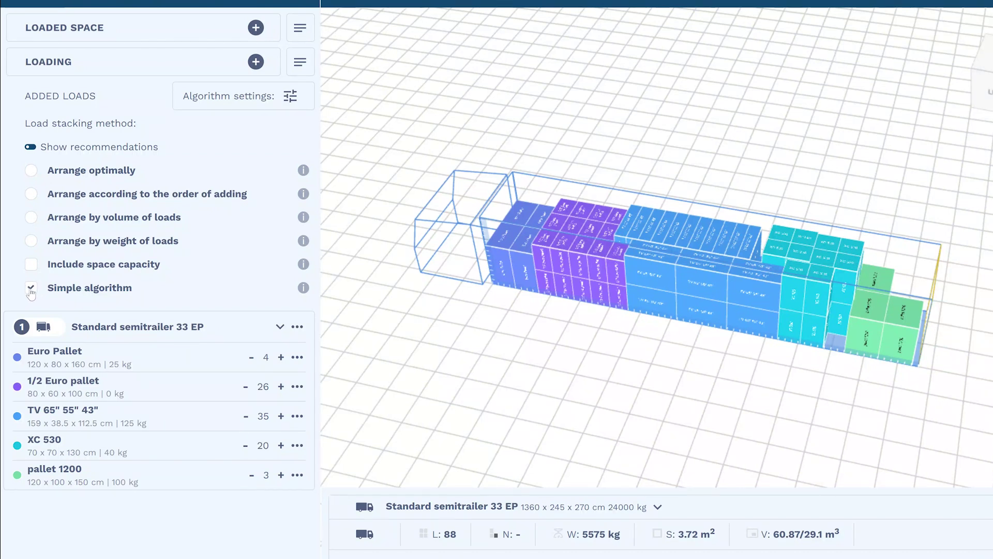
{"action": "left_click", "coordinate": [31, 289]}
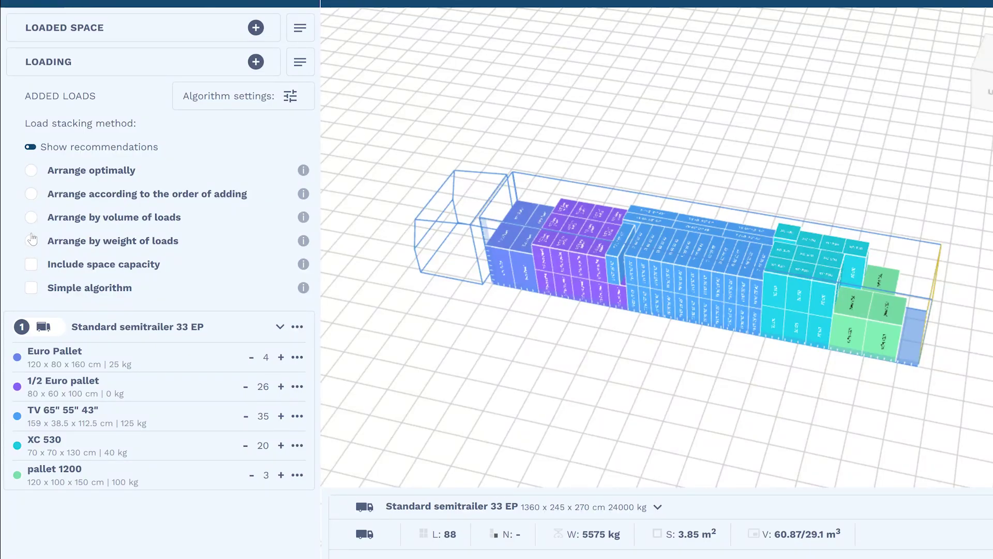
{"action": "left_click", "coordinate": [31, 171]}
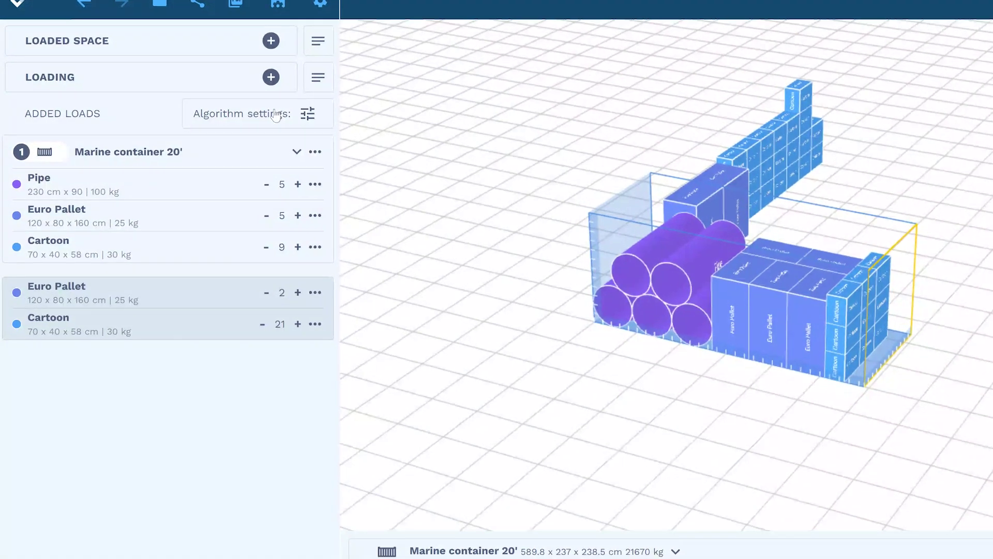
- Switch on Show recommendations and confirm the suggested 1x Reefer Container 40'
{"action": "left_click", "coordinate": [275, 115]}
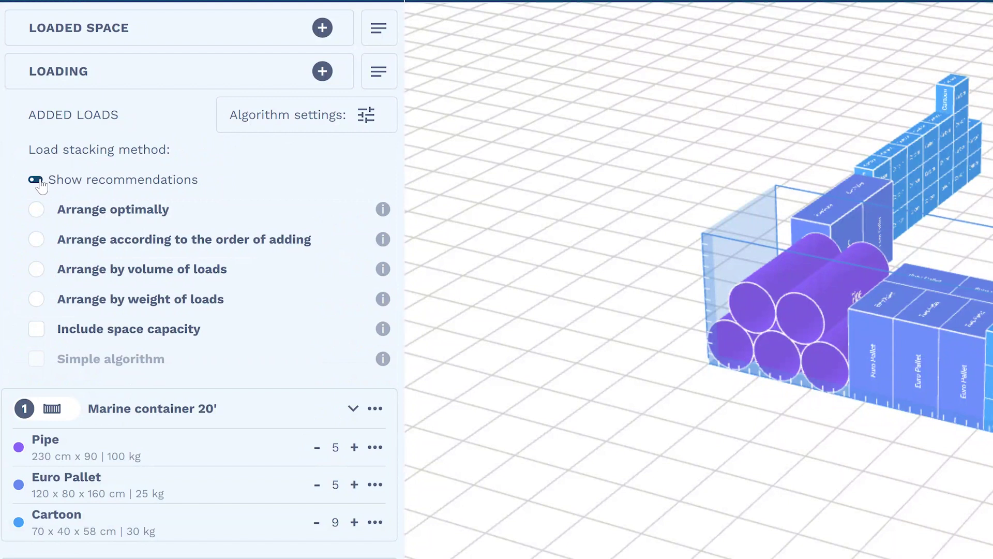
{"action": "left_click", "coordinate": [37, 180]}
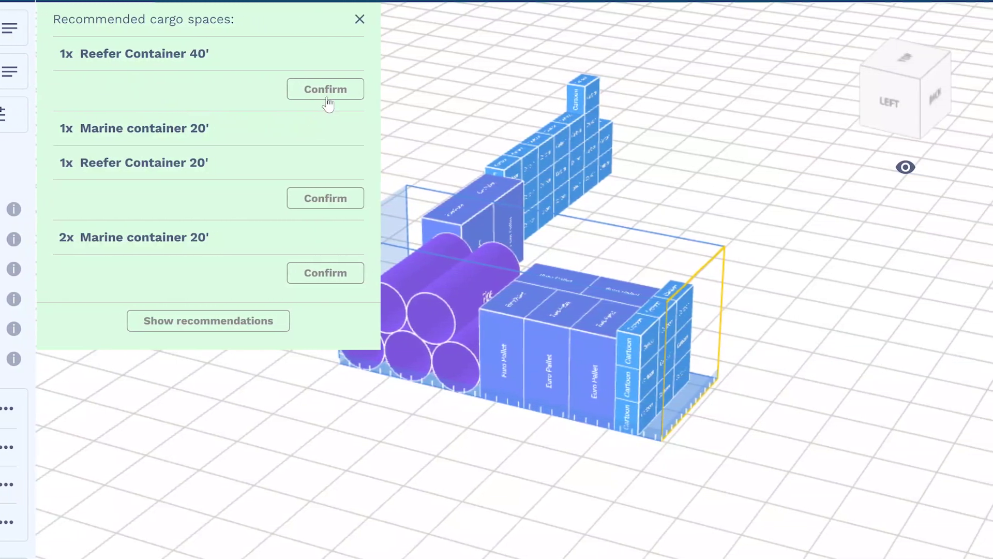
{"action": "left_click", "coordinate": [396, 96]}
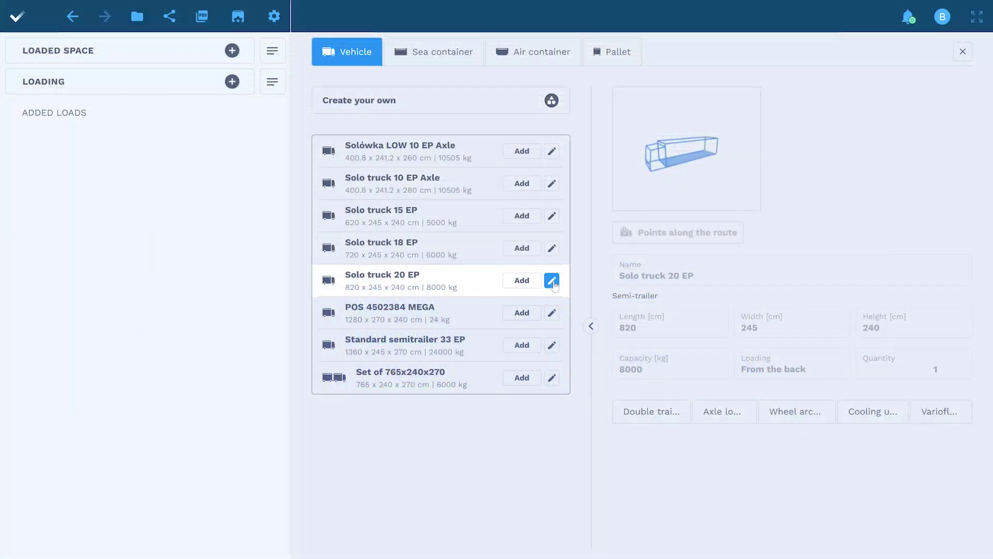
- Give the Solo truck 20 EP a route with stops Berlin, Dresden and Wroclaw
{"action": "left_click", "coordinate": [552, 281]}
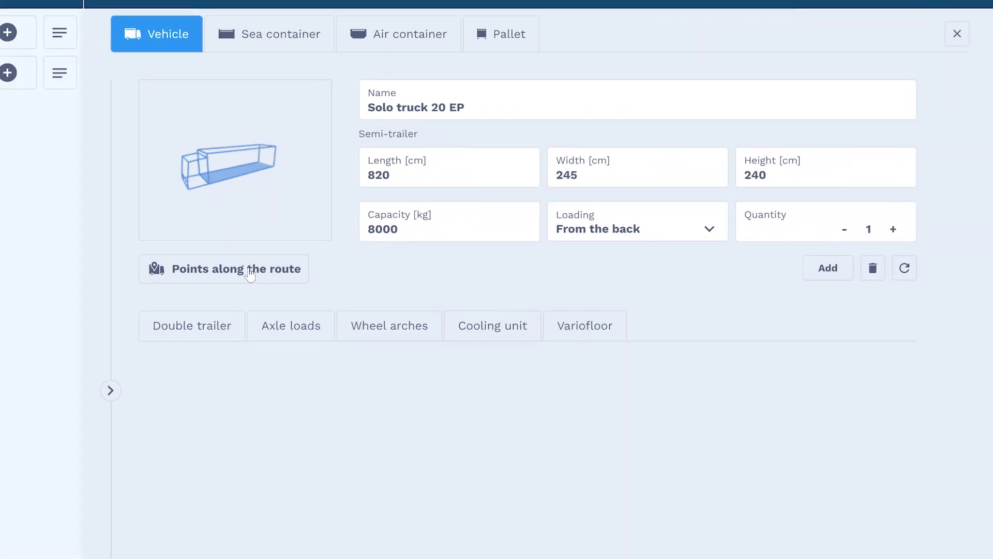
{"action": "left_click", "coordinate": [401, 248]}
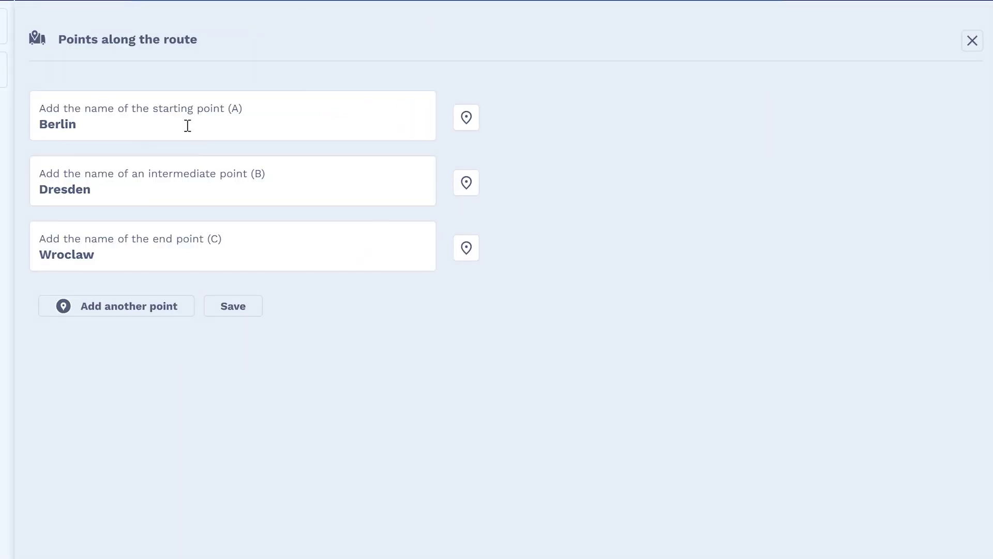
{"action": "left_click", "coordinate": [243, 306]}
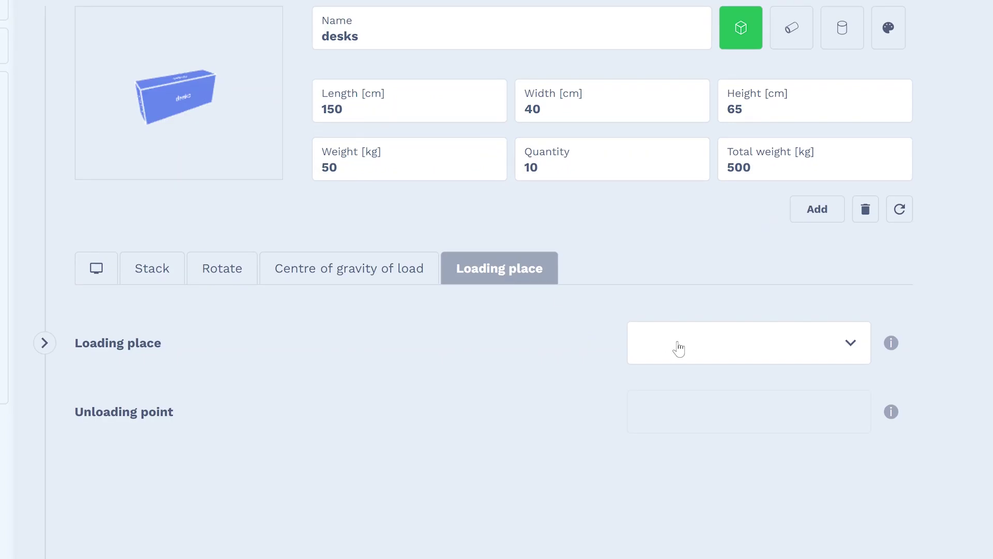
- Add 10 desks loaded in Dresden and unloaded in Wroclaw
{"action": "left_click", "coordinate": [682, 347]}
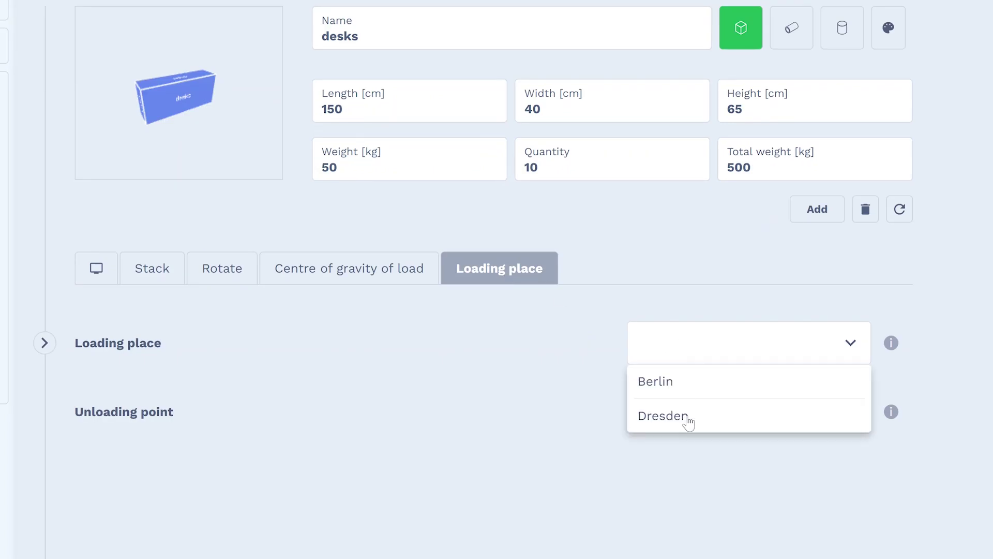
{"action": "left_click", "coordinate": [690, 423]}
{"action": "left_click", "coordinate": [723, 417]}
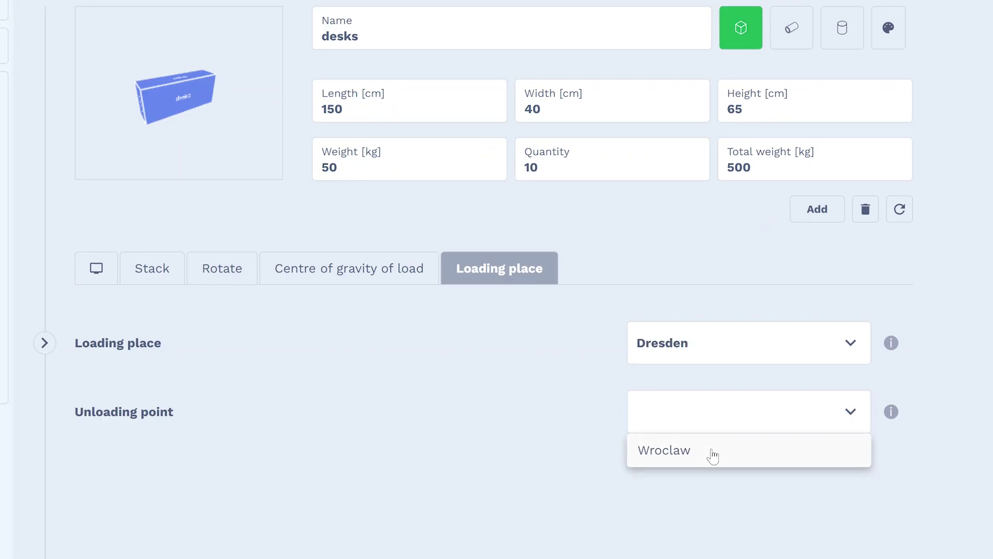
{"action": "left_click", "coordinate": [713, 454]}
{"action": "left_click", "coordinate": [818, 210]}
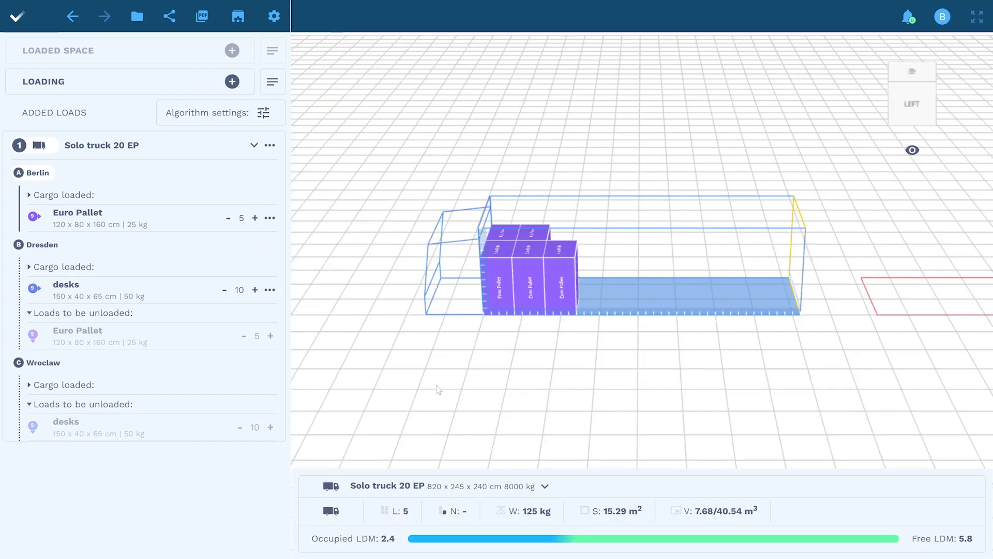
- Show the truck's load at the Dresden stop, then scroll the PDF report to its Top and Left views
{"action": "left_click", "coordinate": [36, 247]}
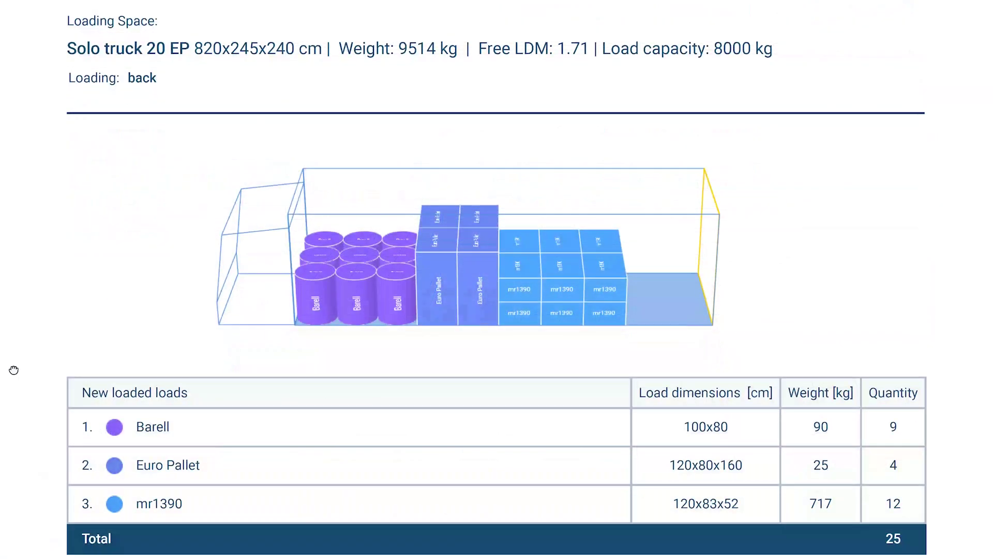
{"action": "left_click_drag", "start_coordinate": [14, 369], "coordinate": [17, 79]}
{"action": "scroll", "coordinate": [17, 79], "scroll_direction": "down", "scroll_amount": 12}
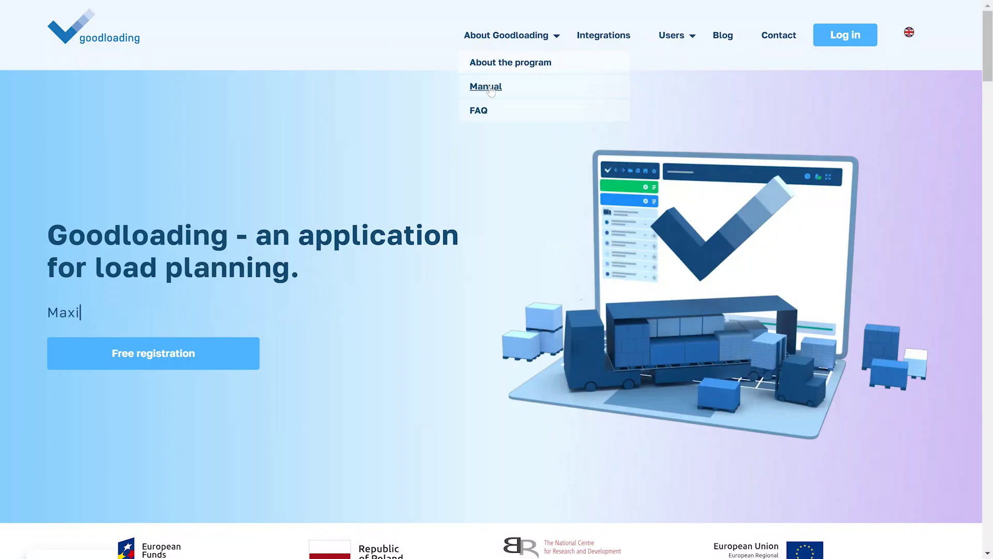
- Visit the Goodloading Manual, then the Contact page with its enquiry form
{"action": "left_click", "coordinate": [491, 91]}
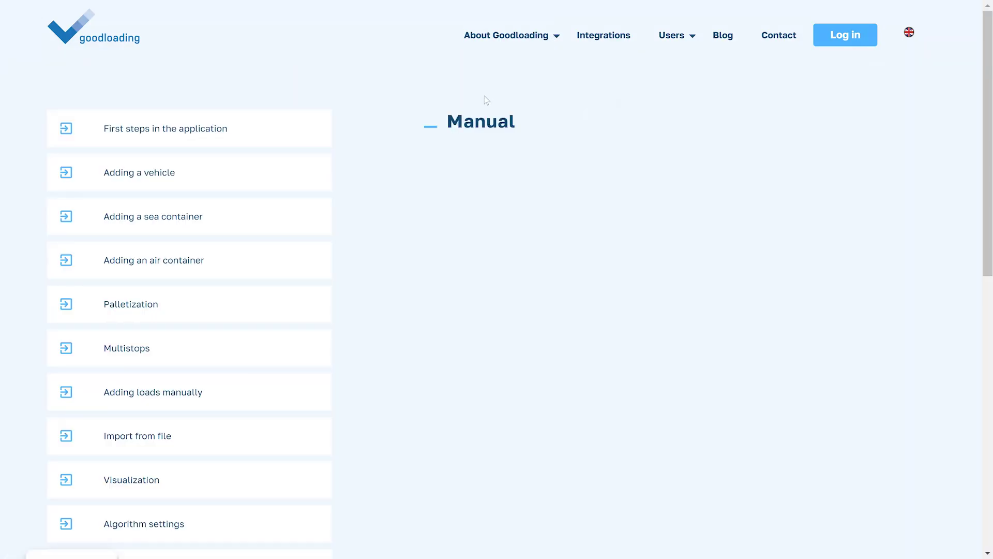
{"action": "left_click", "coordinate": [779, 35]}
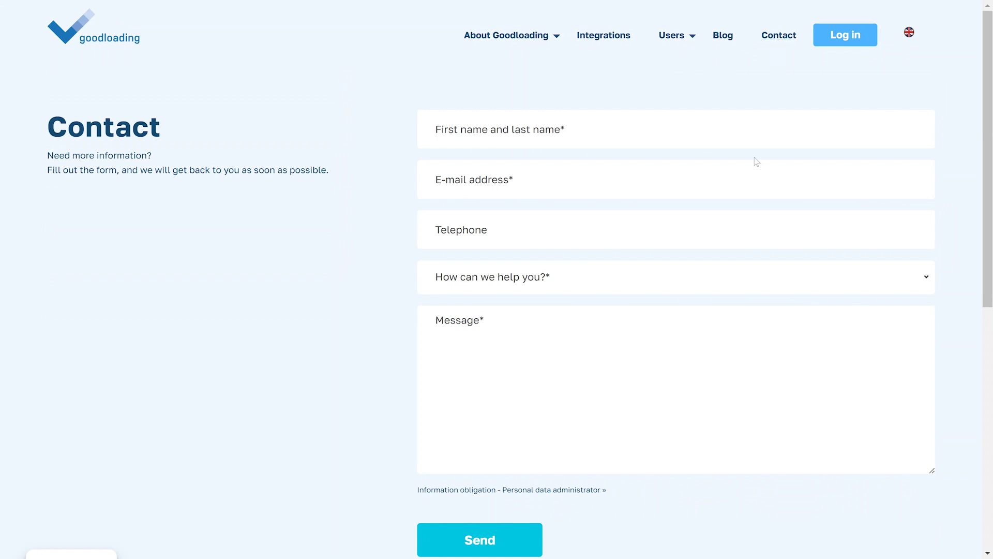